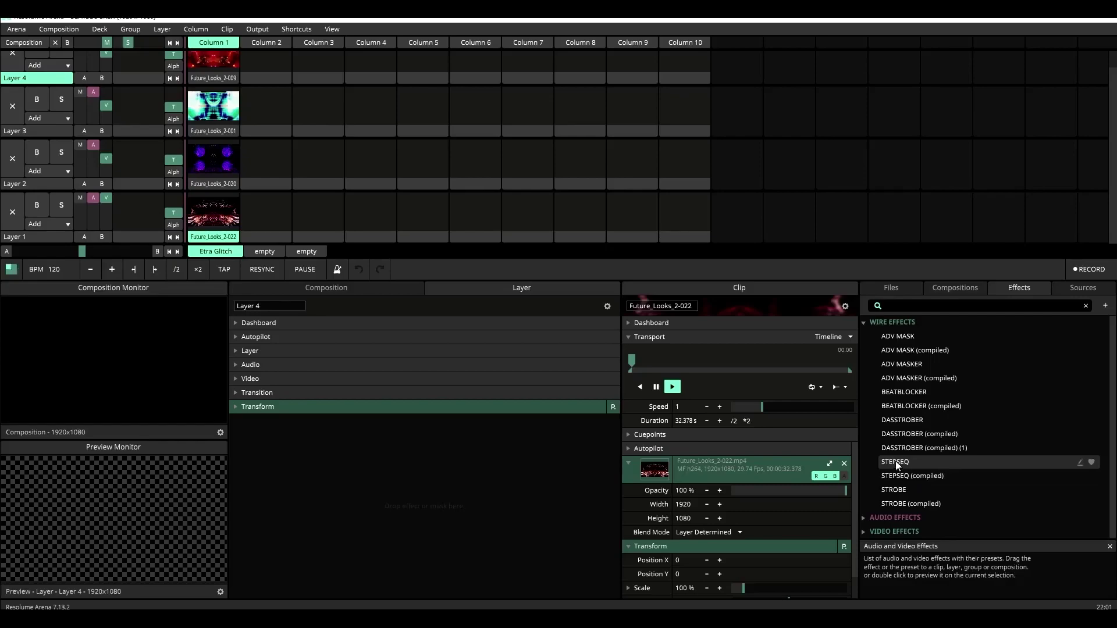
- Add the STEPSEQ effect to Layer 4 and launch its Future_Looks_2-009 clip
left_click_drag(411, 452, 386, 456)
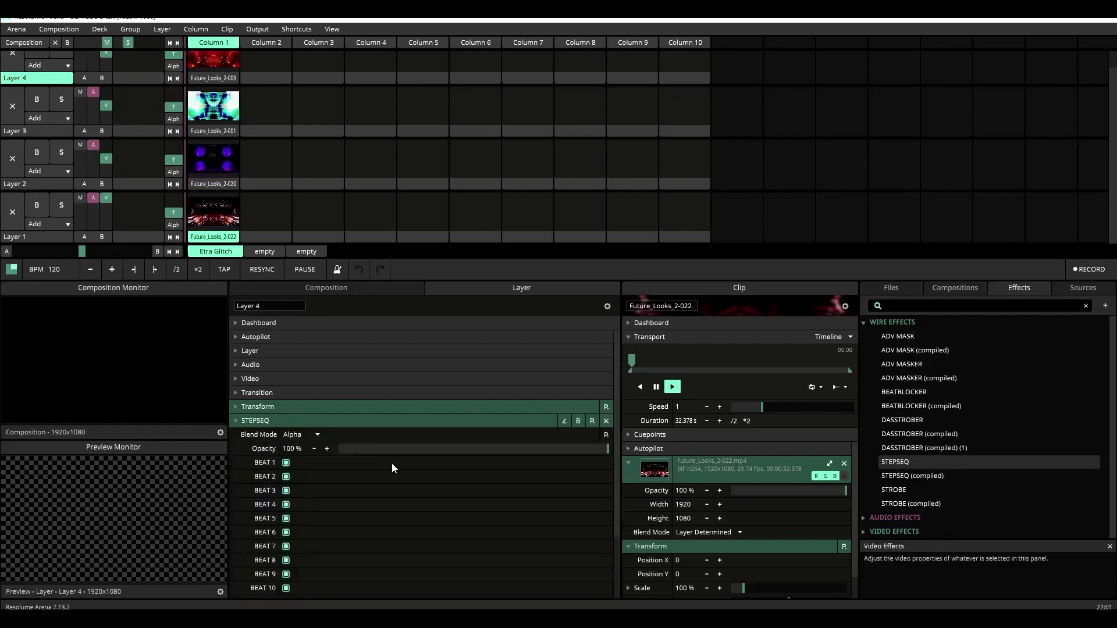
left_click(219, 62)
scroll(397, 504, "down", 2)
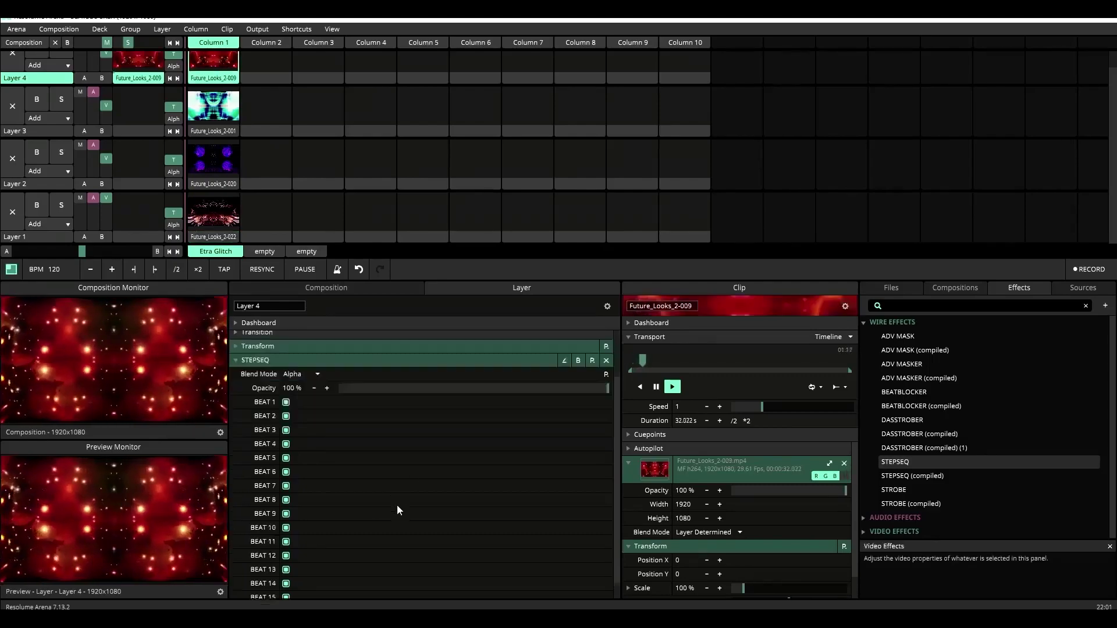
scroll(397, 504, "down", 1)
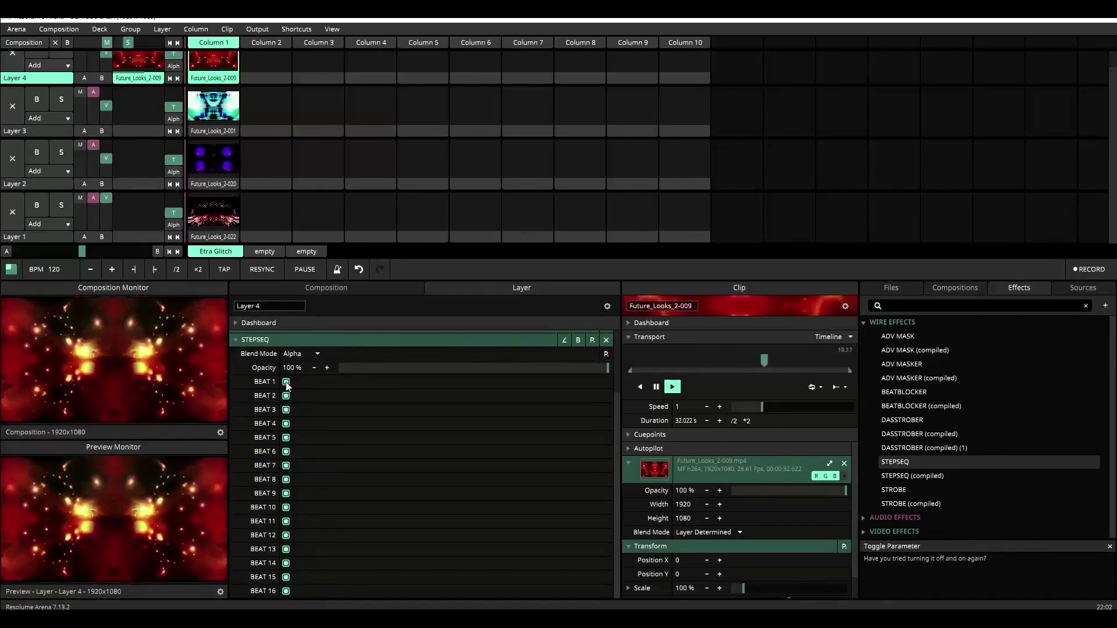
- Switch off BEAT 5 through BEAT 16 in Layer 4's STEPSEQ, leaving only Beats 1–4 on
left_click(286, 438)
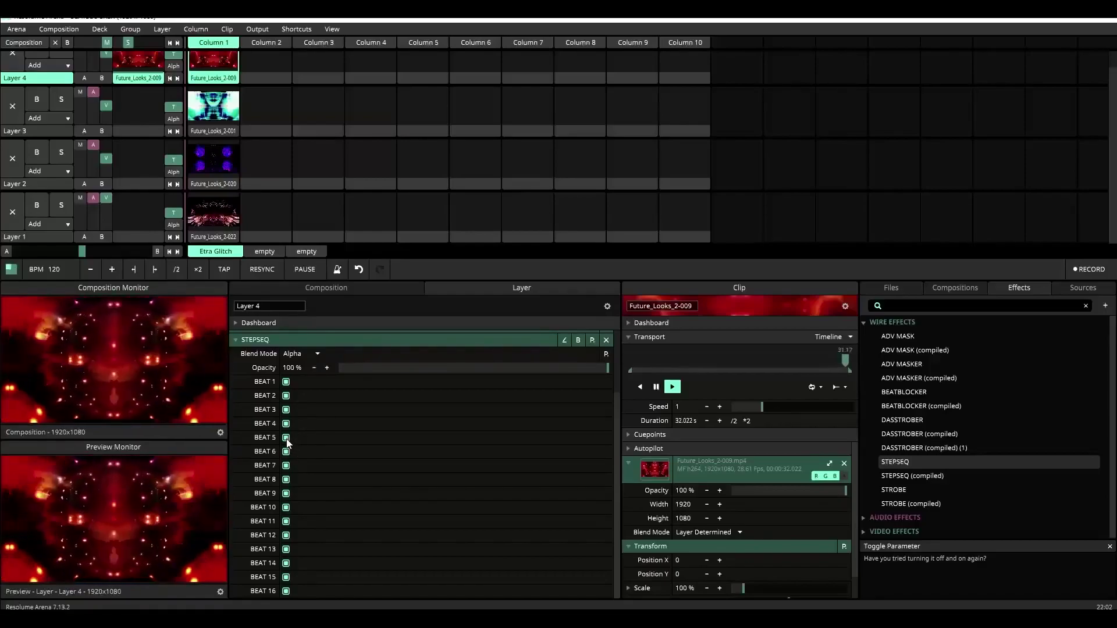
left_click(286, 437)
left_click(285, 451)
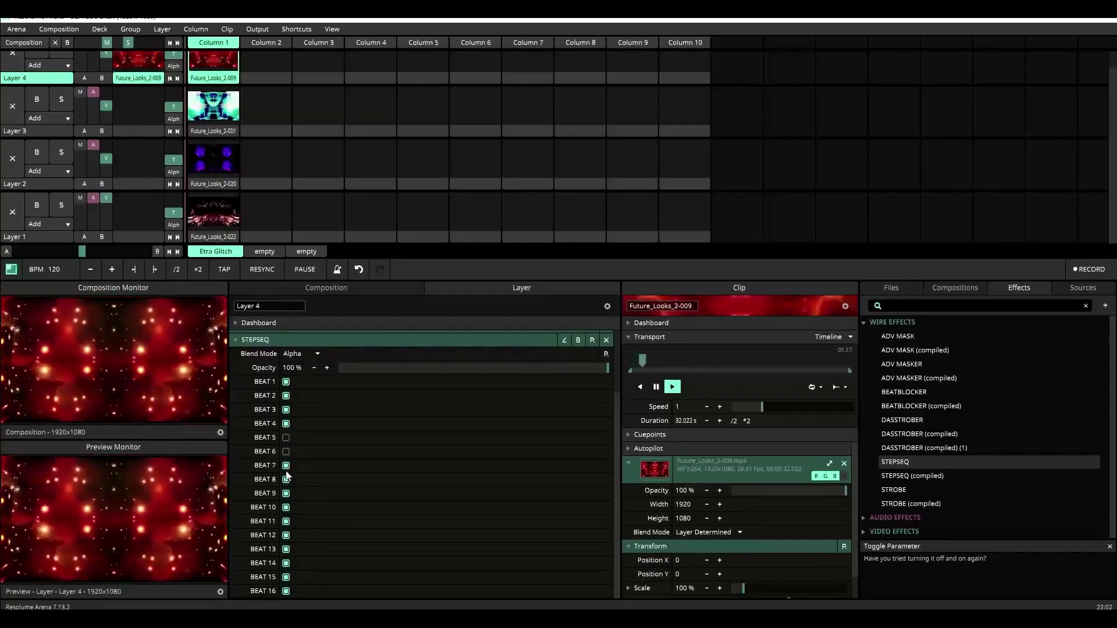
left_click(286, 465)
left_click(285, 480)
left_click(285, 507)
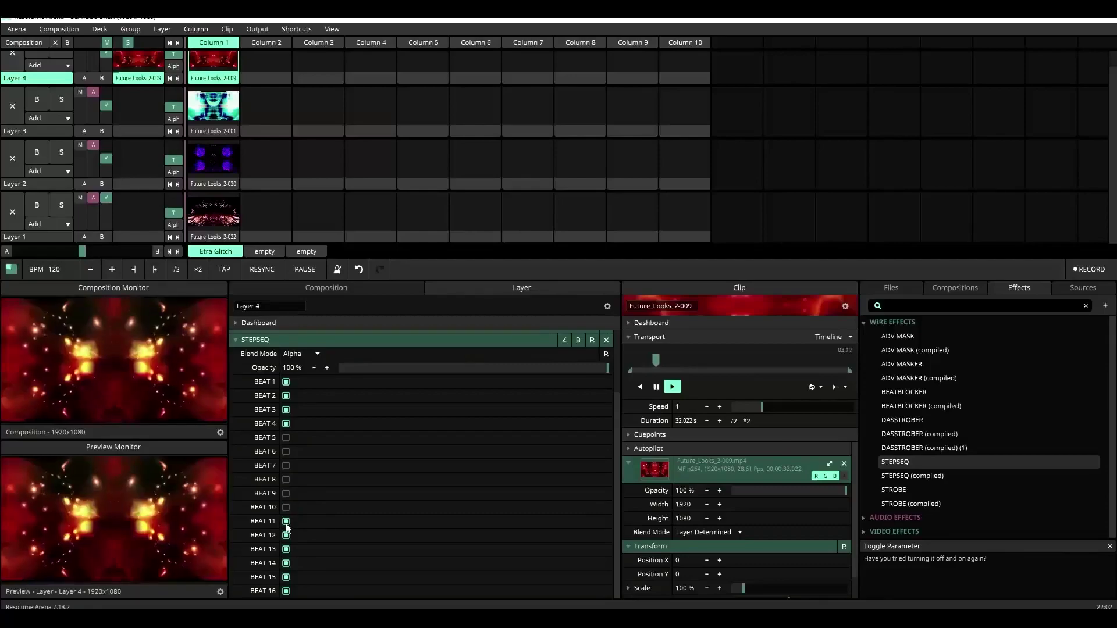
left_click(286, 521)
left_click(286, 535)
left_click(286, 563)
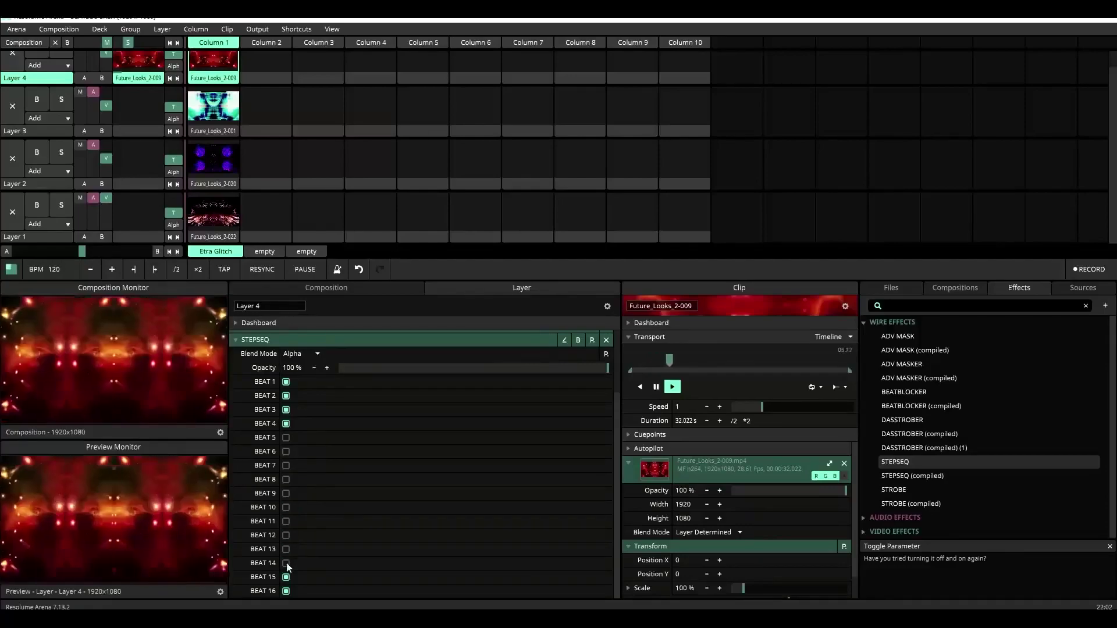
left_click(286, 578)
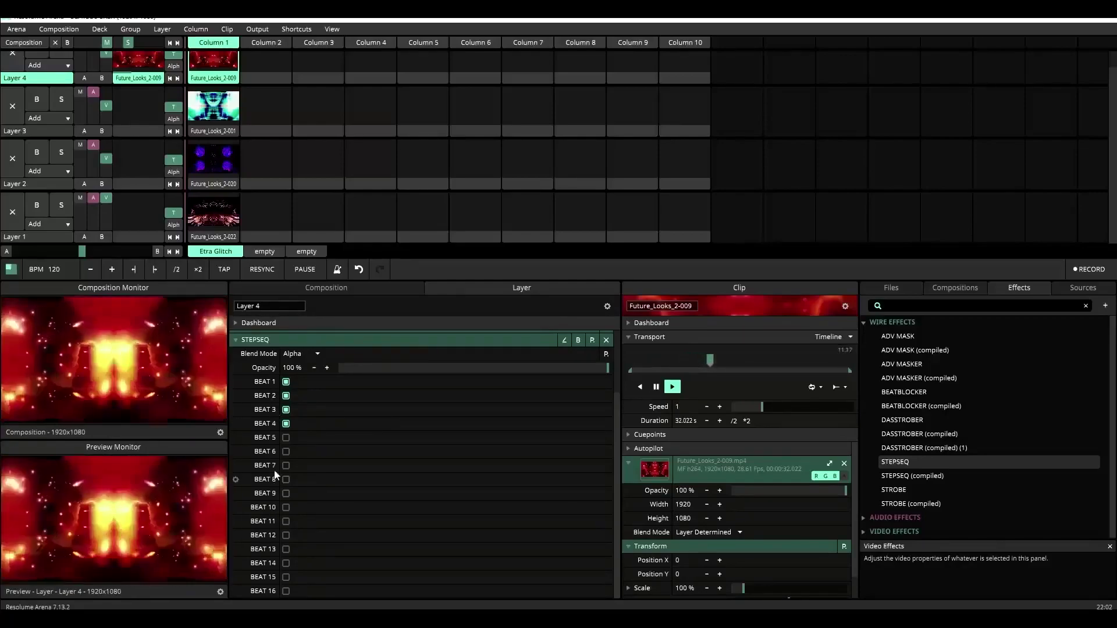
- Launch Future_Looks_2-001 on Layer 3 and add a STEPSEQ effect to Layer 3
left_click(213, 106)
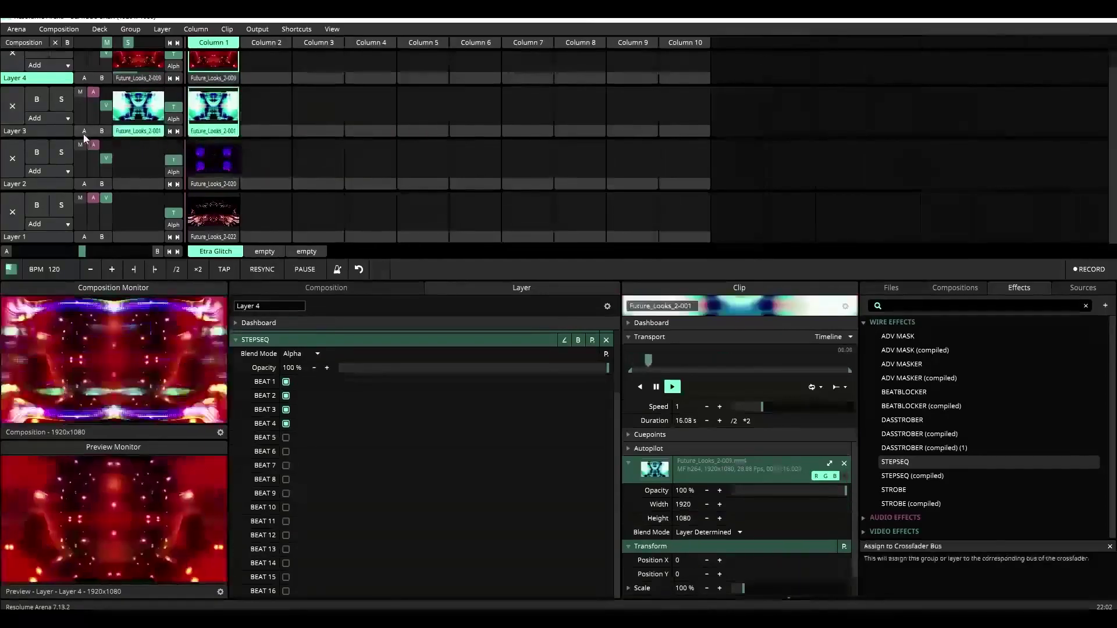
left_click(64, 132)
left_click_drag(890, 462, 419, 459)
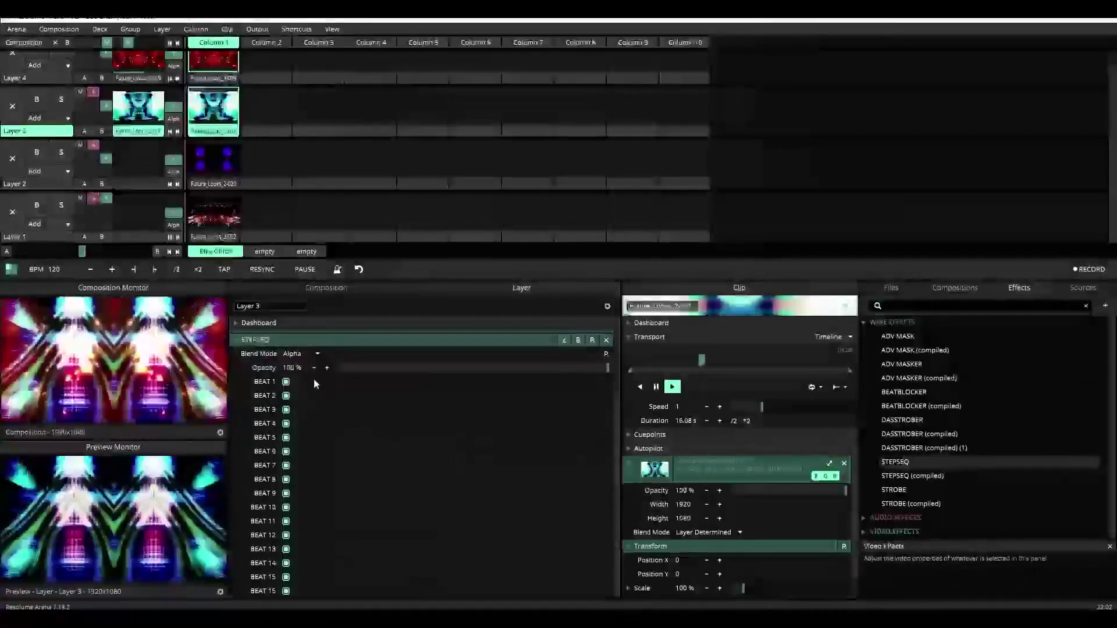
- Switch off BEAT 1–4 and BEAT 9–16 in Layer 3's STEPSEQ, keeping Beats 5–8
left_click(286, 382)
left_click(286, 396)
left_click(286, 410)
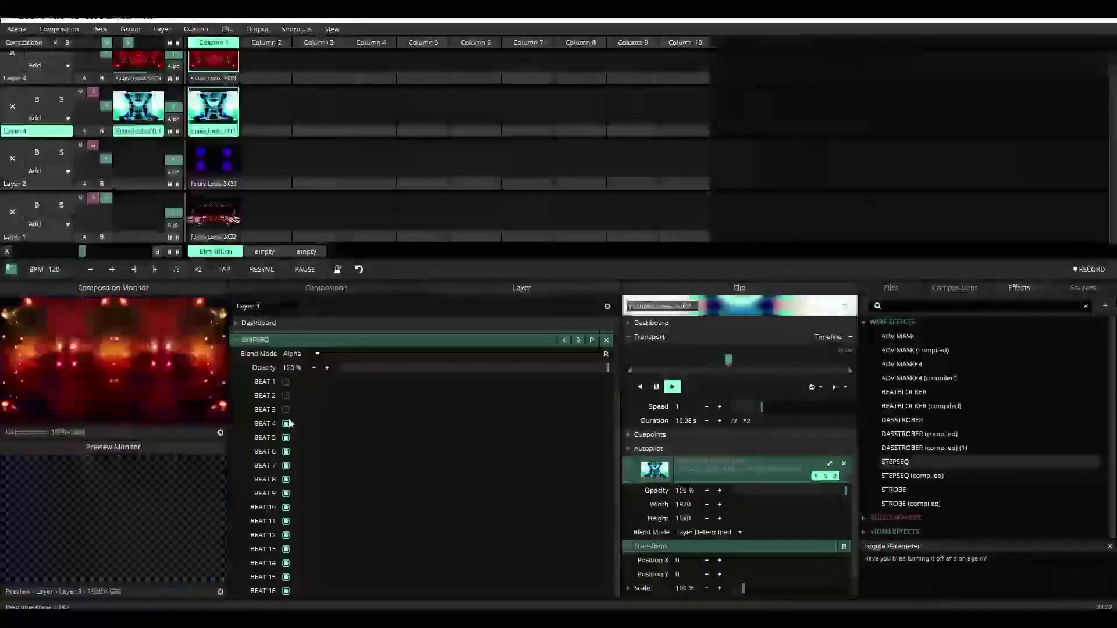
left_click(286, 424)
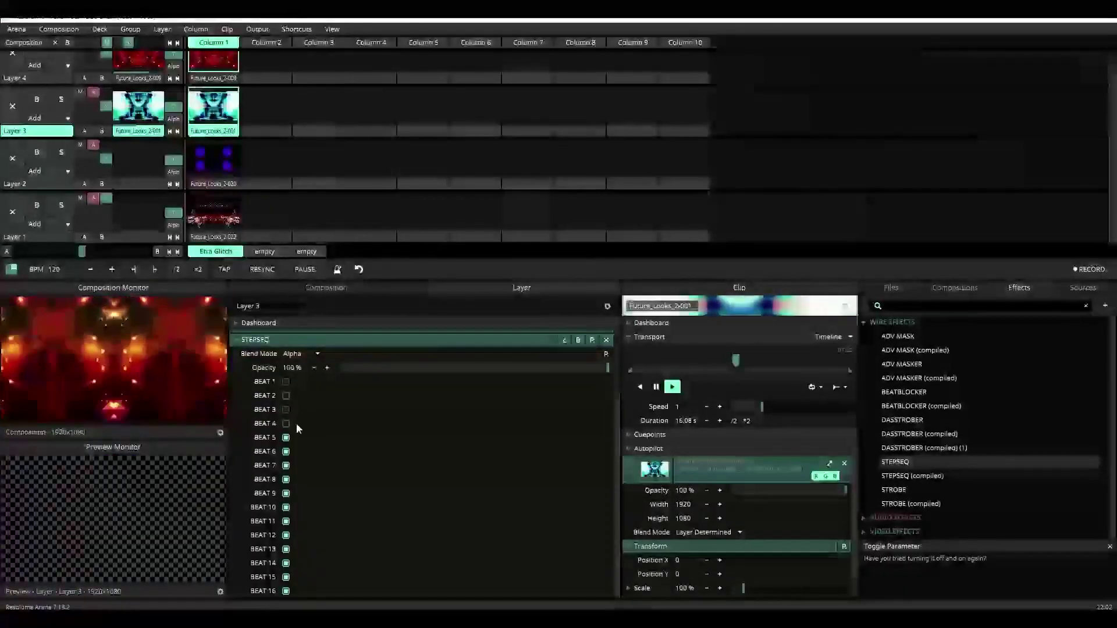
left_click(286, 494)
left_click(286, 508)
left_click(286, 521)
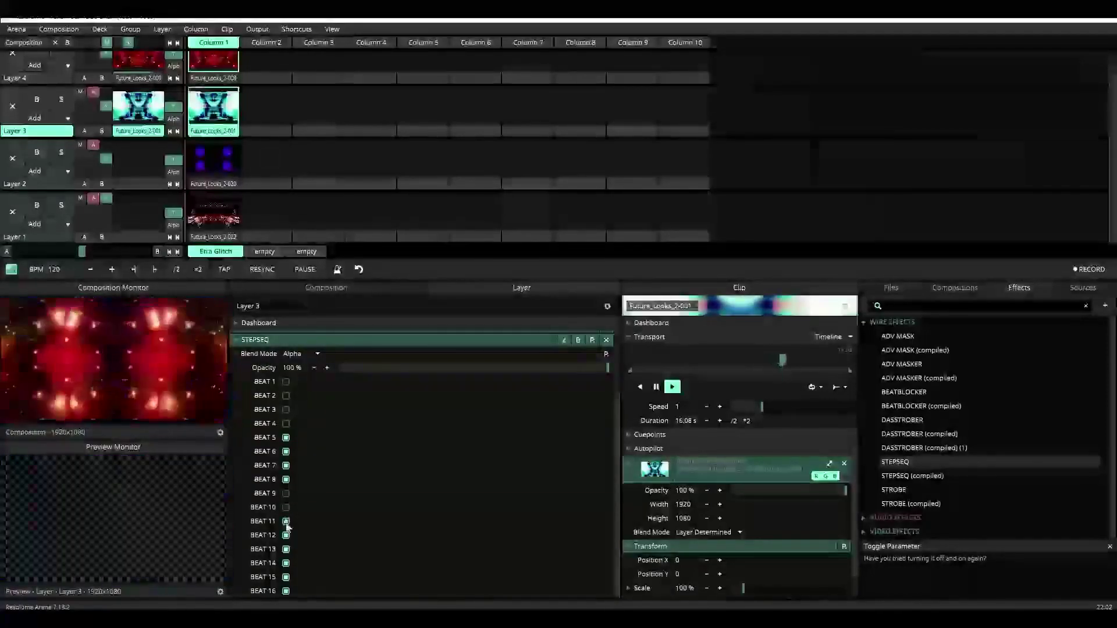
left_click(286, 535)
left_click(286, 549)
left_click(286, 563)
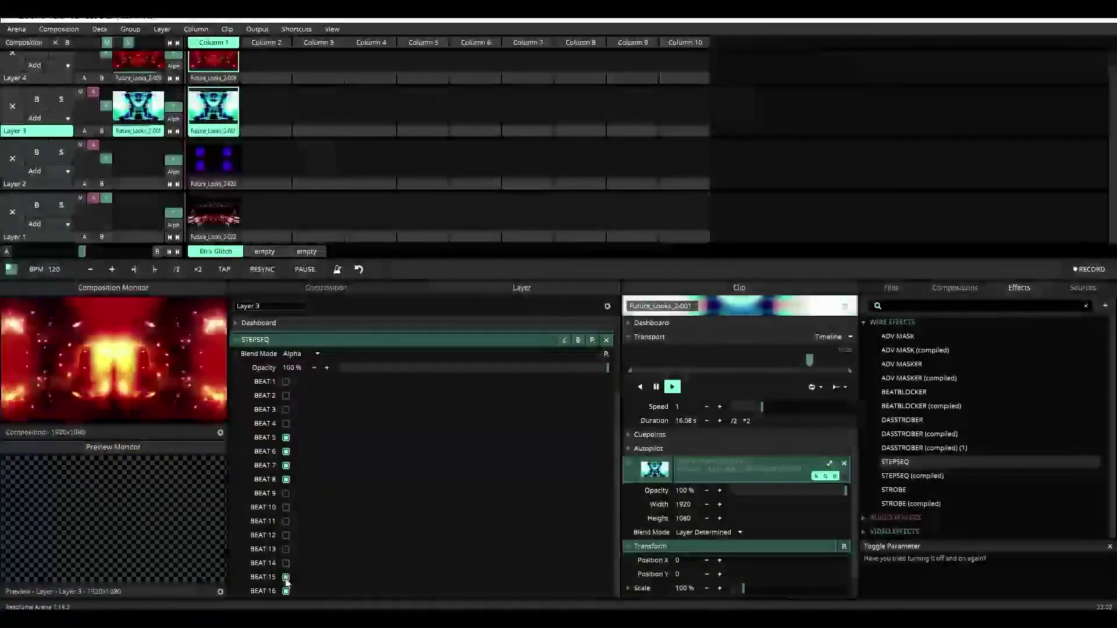
left_click(286, 578)
left_click(286, 591)
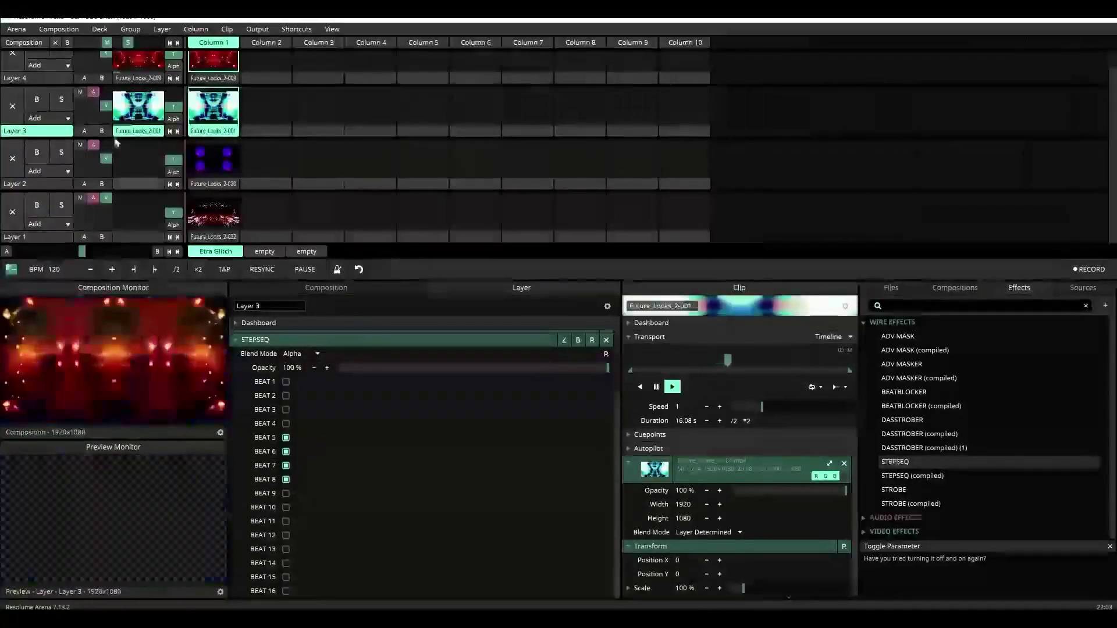
- Add STEPSEQ to Layer 2 and switch off its BEAT 1 through BEAT 8
left_click(58, 183)
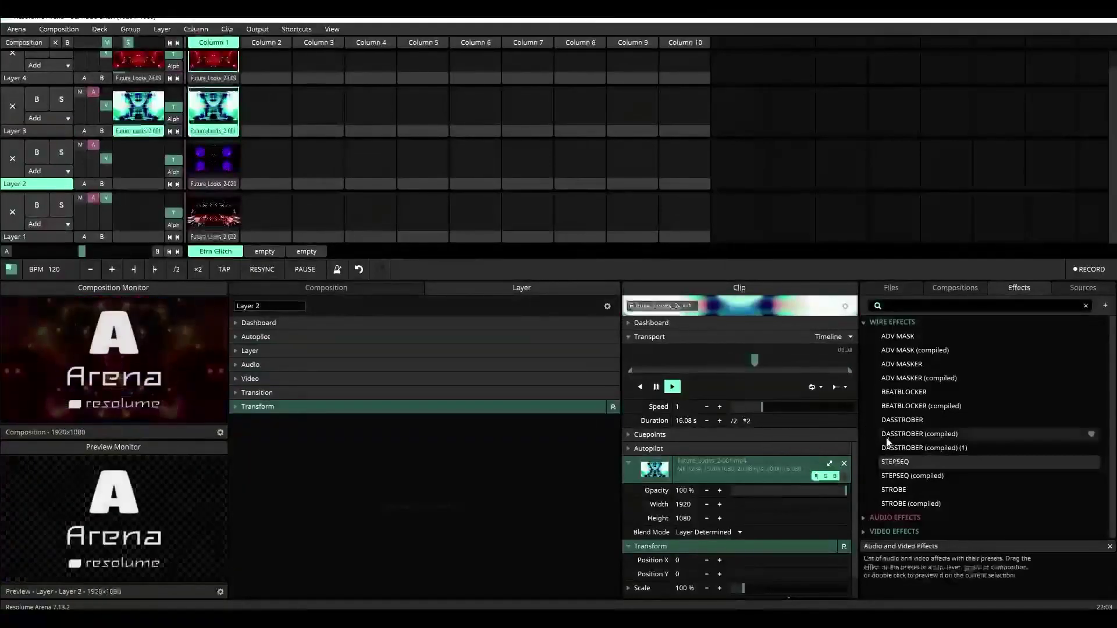
left_click_drag(895, 461, 380, 407)
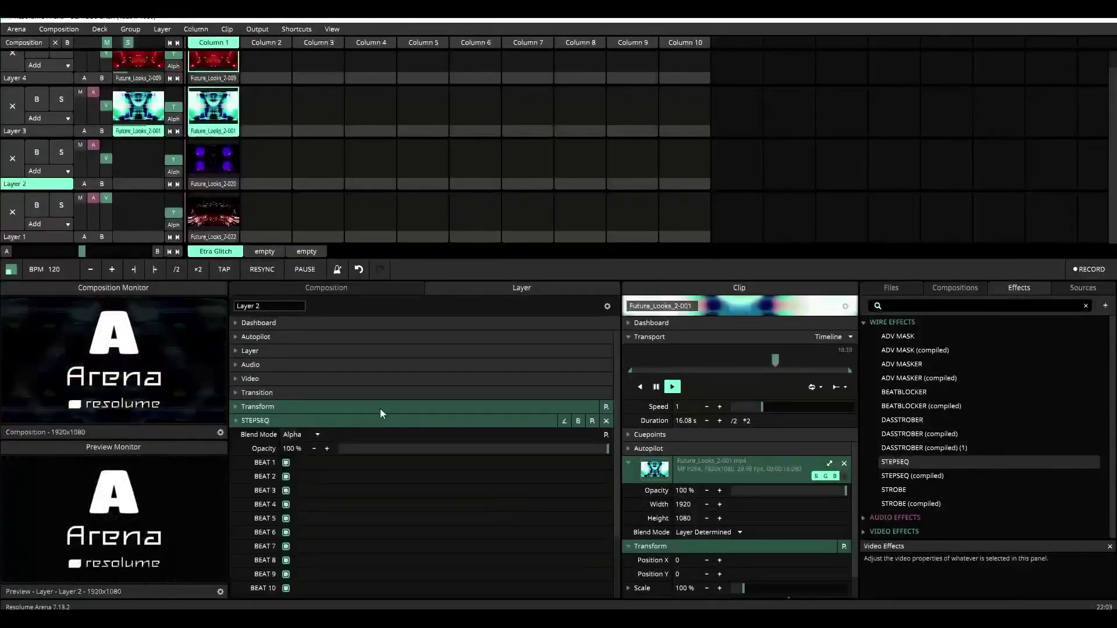
left_click(286, 462)
left_click(286, 476)
left_click(285, 490)
left_click(286, 504)
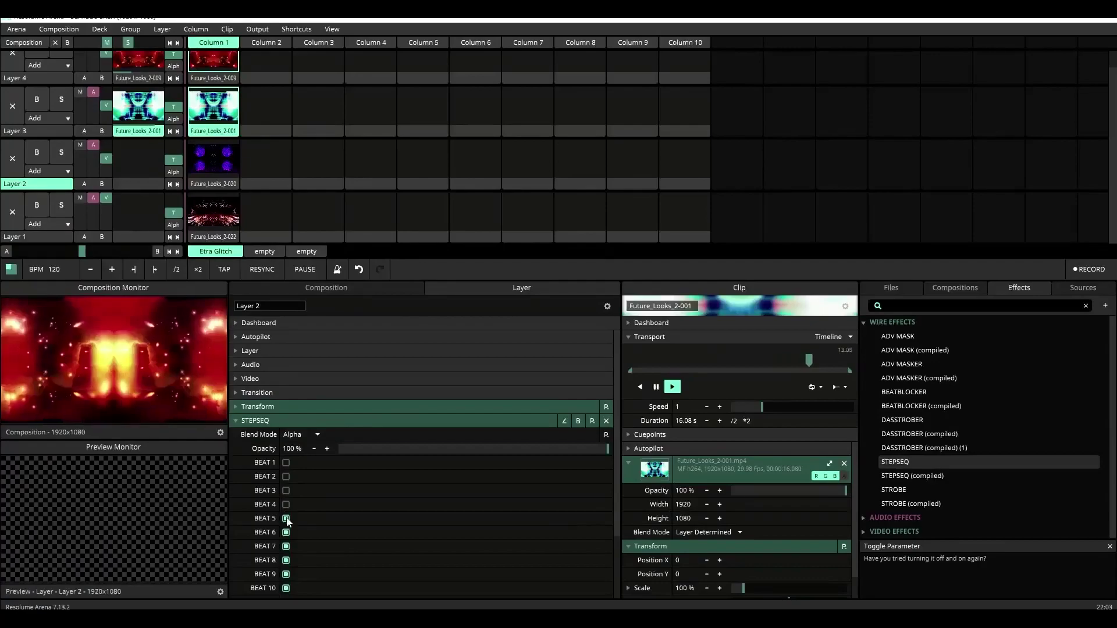
left_click(286, 519)
left_click(285, 532)
left_click(286, 546)
left_click(286, 560)
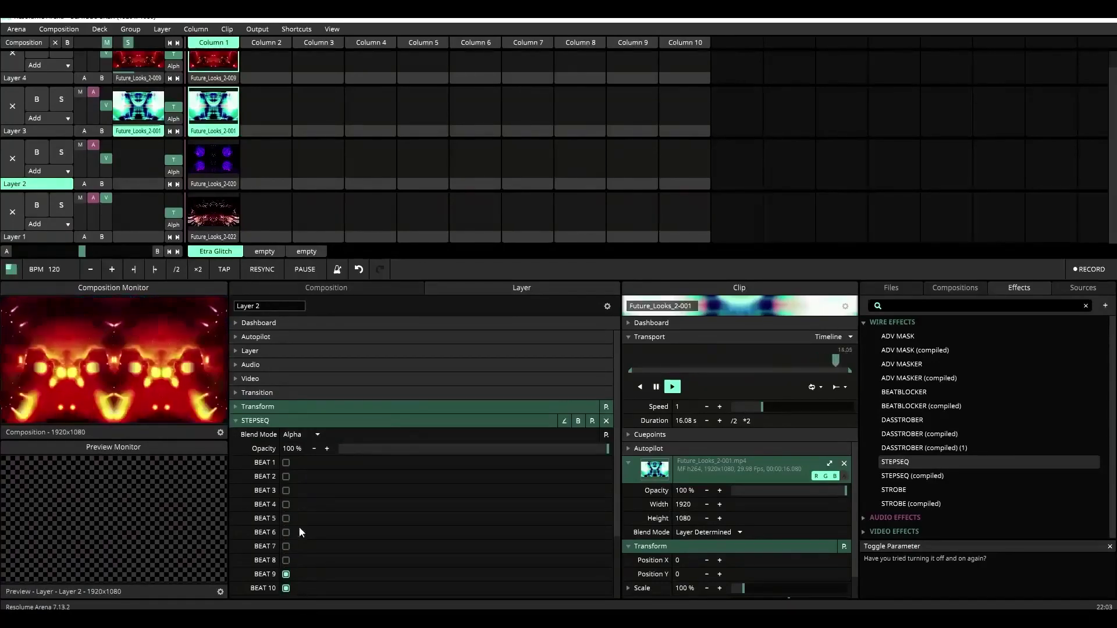
- Switch off BEAT 13–16 on Layer 2 and launch the Future_Looks_2-020 clip
scroll(323, 499, "down", 3)
left_click(286, 592)
left_click(286, 577)
left_click(285, 563)
left_click(286, 550)
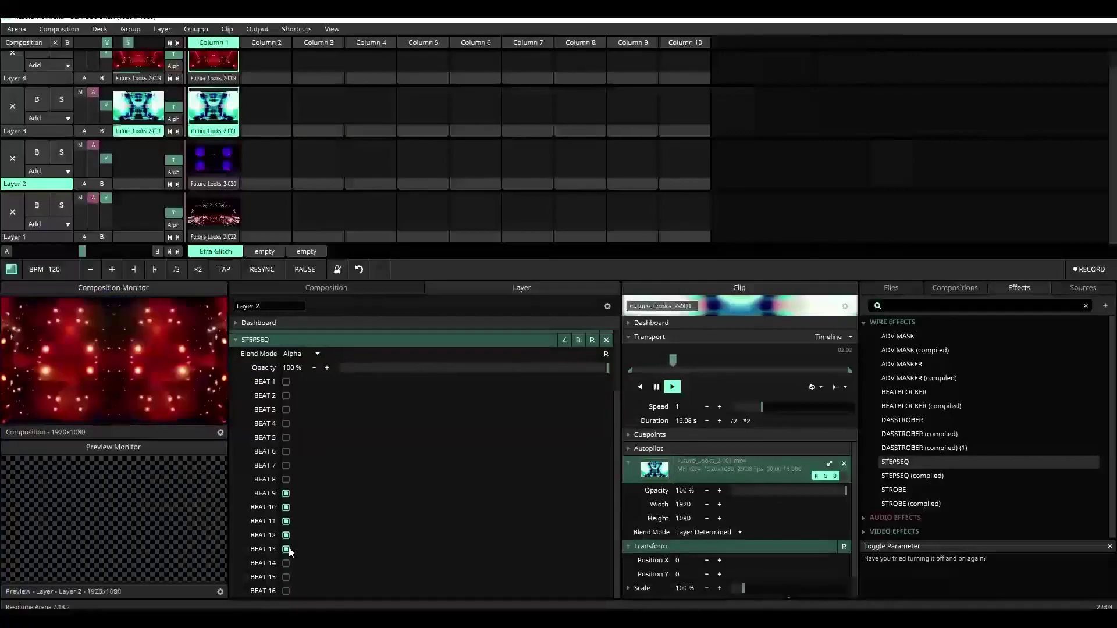
left_click(211, 165)
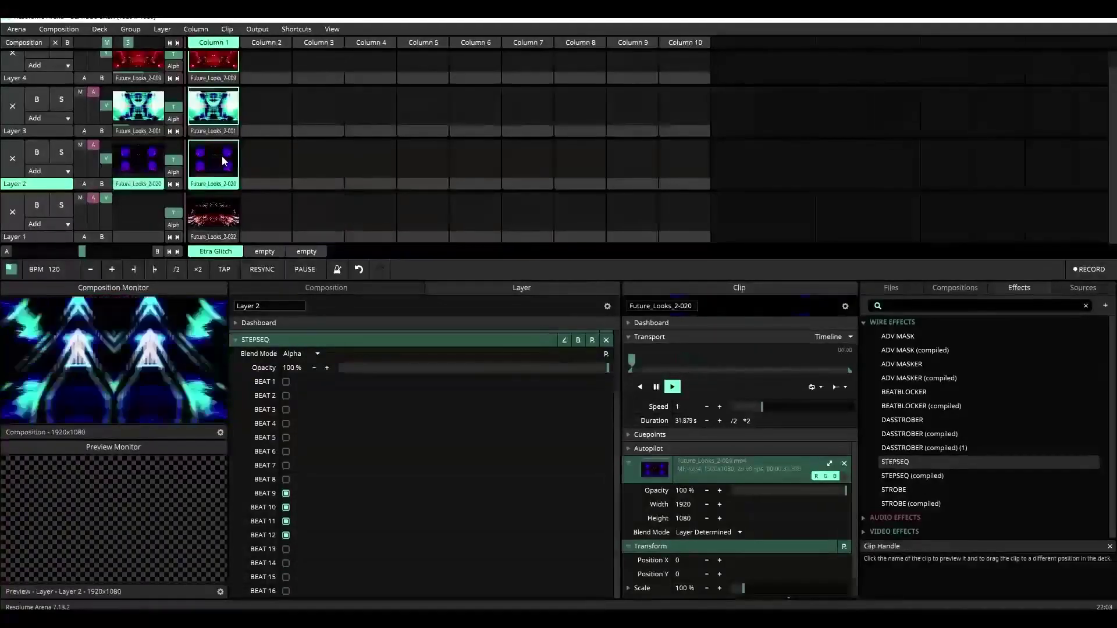
- Launch Future_Looks_2-022 on Layer 1 and switch off STEPSEQ BEAT 1 to BEAT 4
left_click(41, 238)
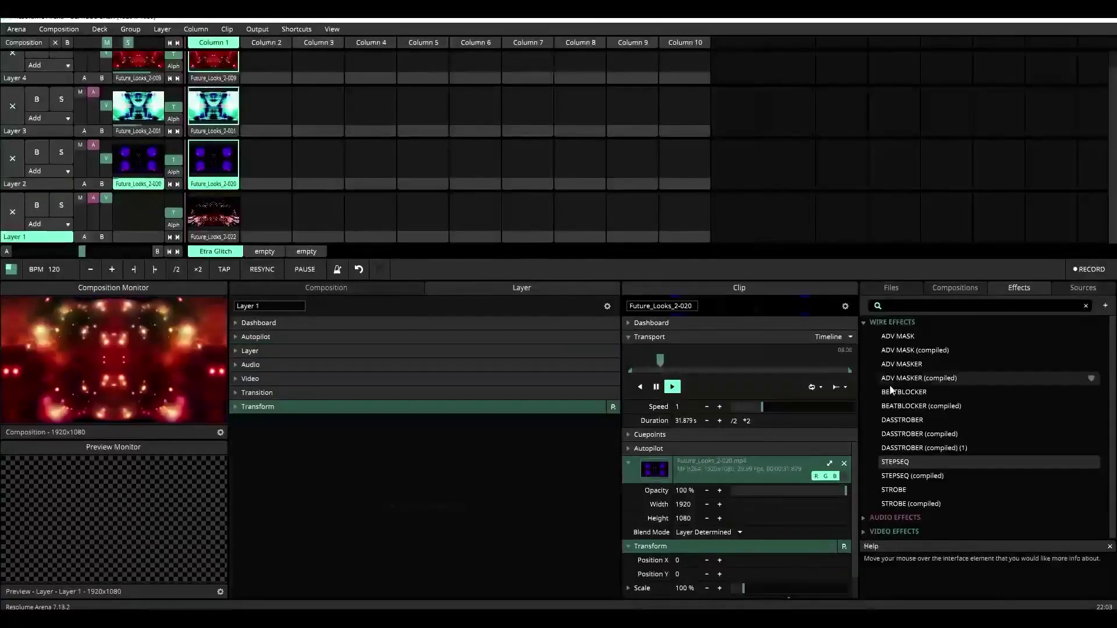
left_click(206, 224)
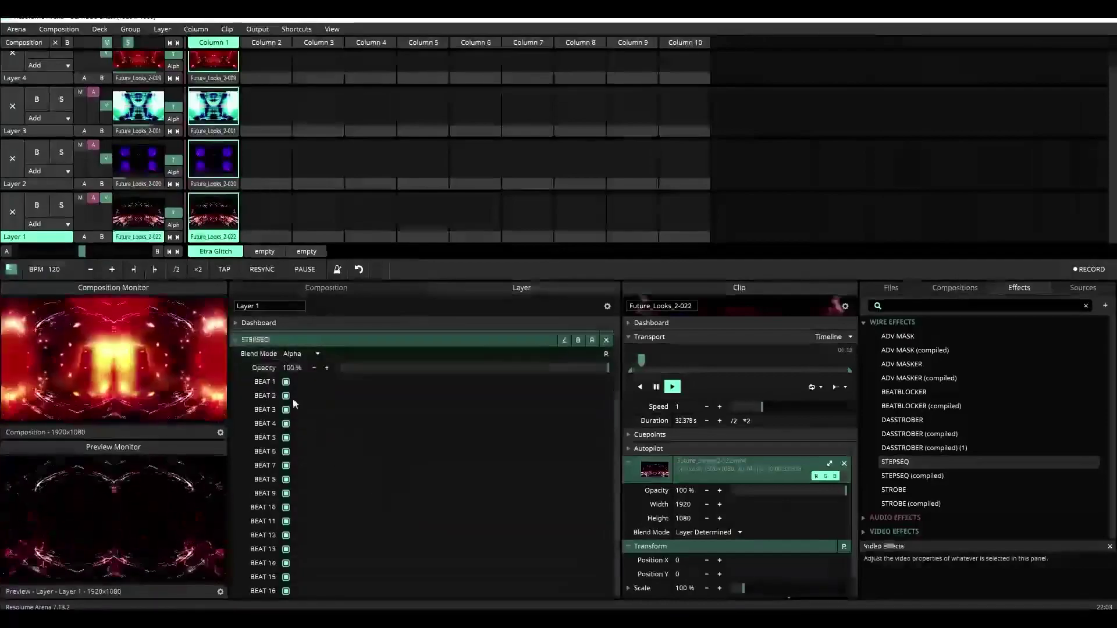
left_click(286, 382)
left_click(285, 396)
left_click(285, 409)
left_click(286, 424)
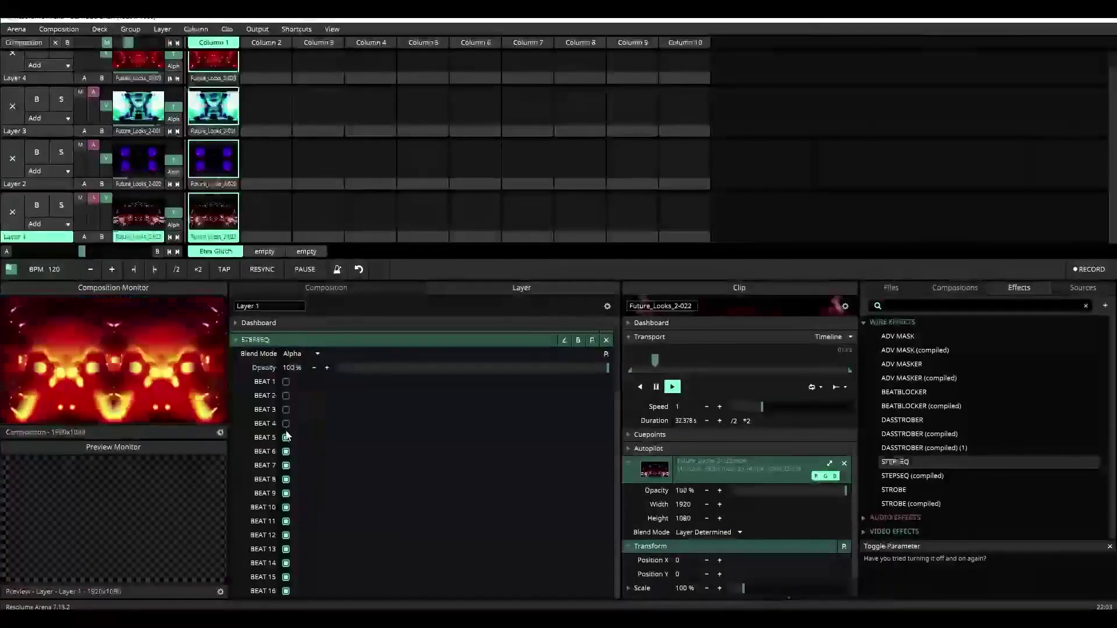
- Switch off BEAT 5 through BEAT 12 on Layer 1, keeping Beats 13–16 on
left_click(285, 438)
left_click(286, 451)
left_click(285, 465)
left_click(286, 480)
left_click(286, 494)
left_click(285, 507)
left_click(286, 521)
left_click(285, 535)
left_click(286, 550)
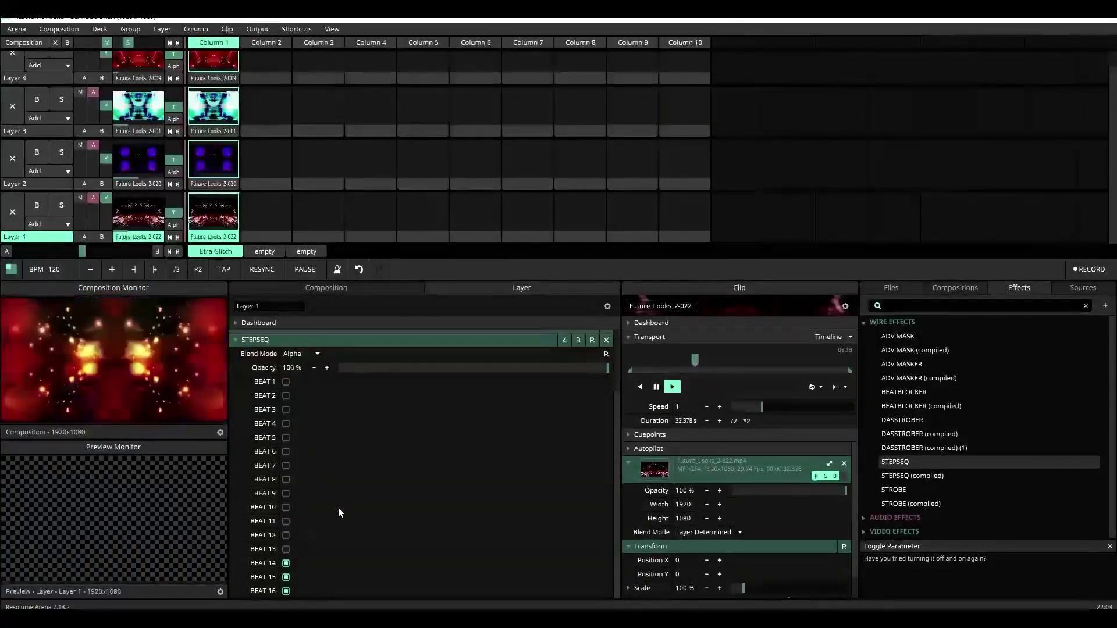
left_click(286, 550)
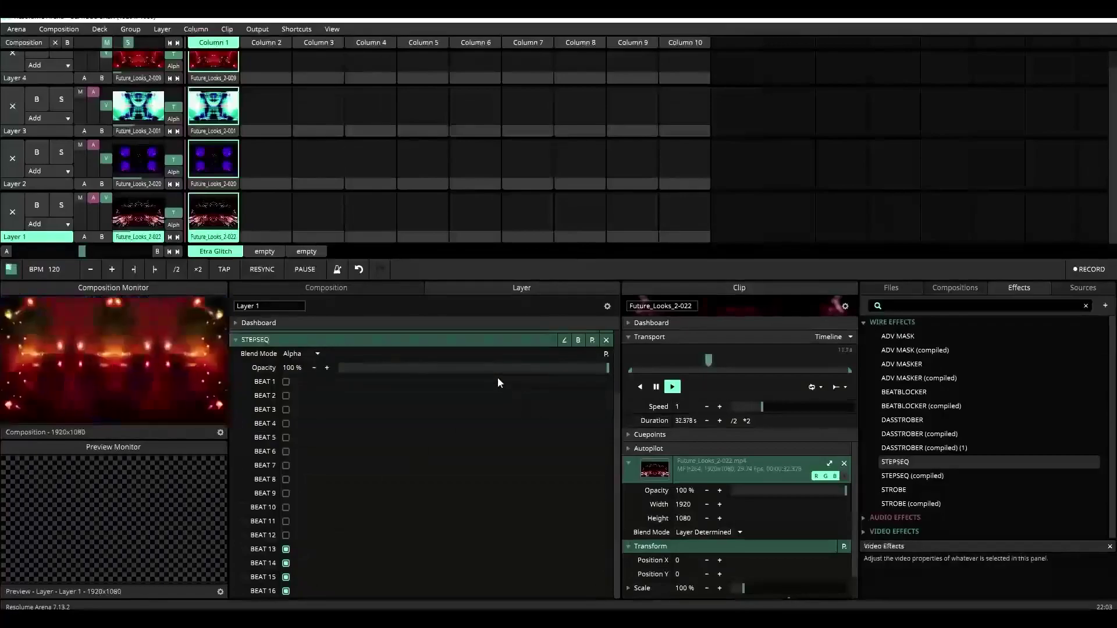